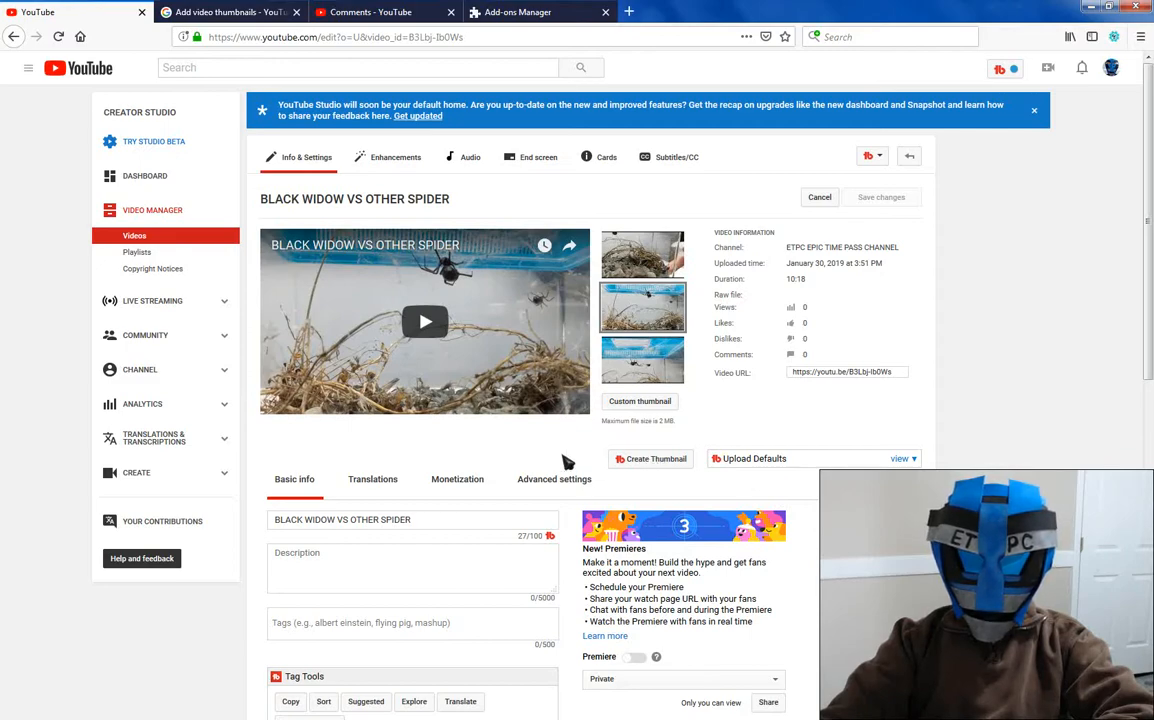
Step: Start a new thumbnail using a still frame from the video as background, and pause the video at 6:19
{"action": "left_click", "coordinate": [632, 460]}
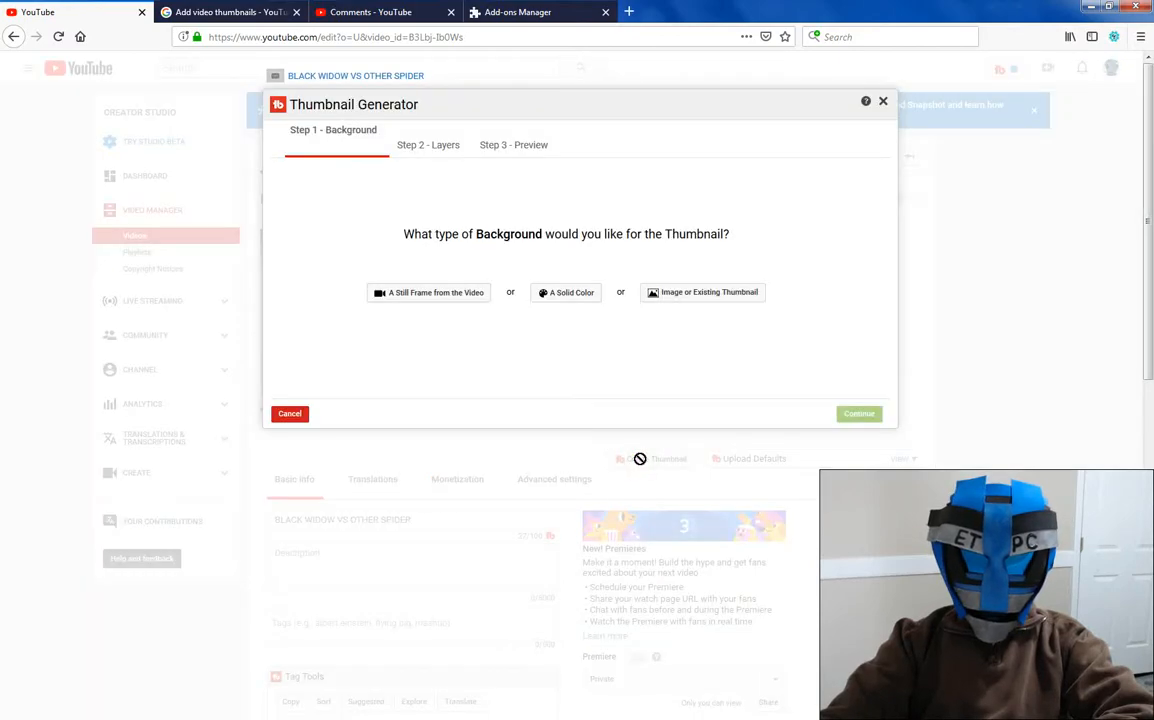
{"action": "left_click", "coordinate": [425, 295]}
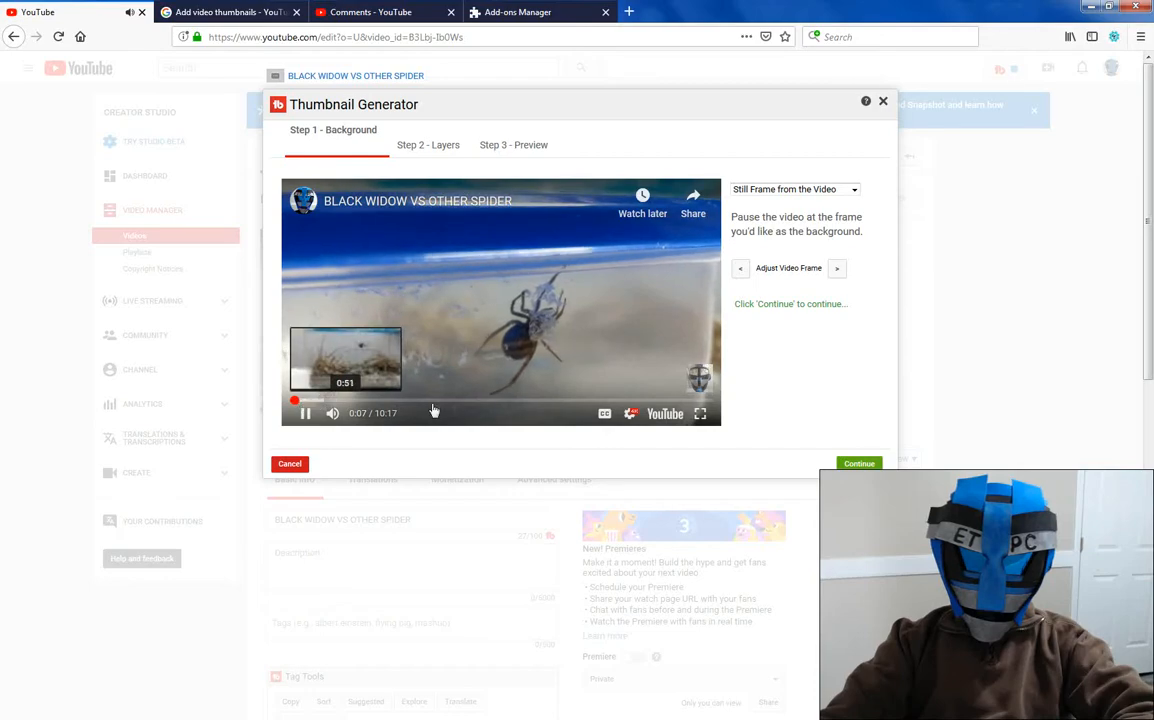
{"action": "left_click", "coordinate": [551, 402]}
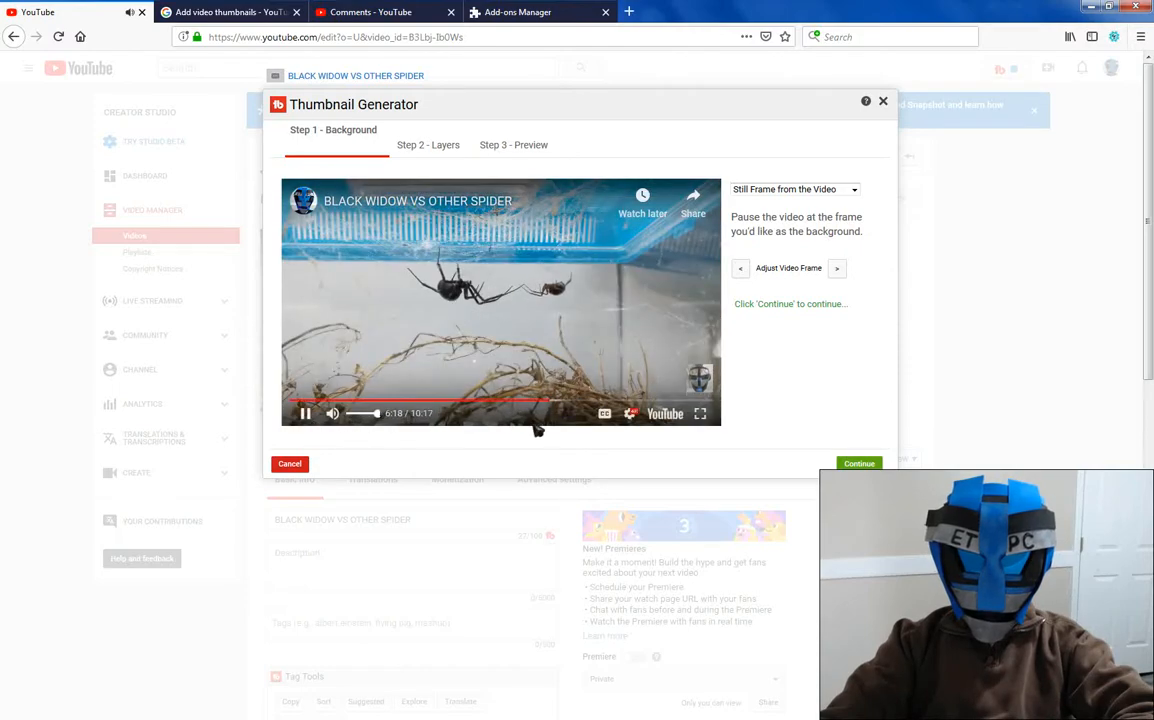
{"action": "left_click", "coordinate": [305, 413]}
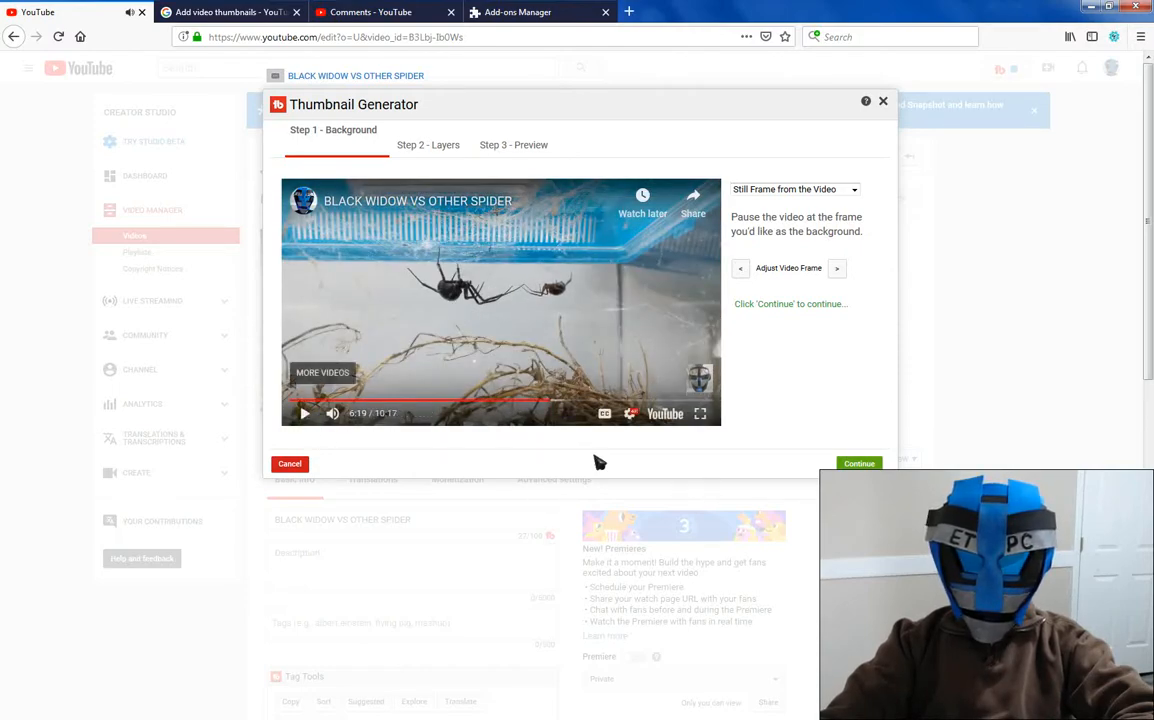
Step: Set the playback quality of the paused background video to 360p
{"action": "left_click", "coordinate": [630, 414]}
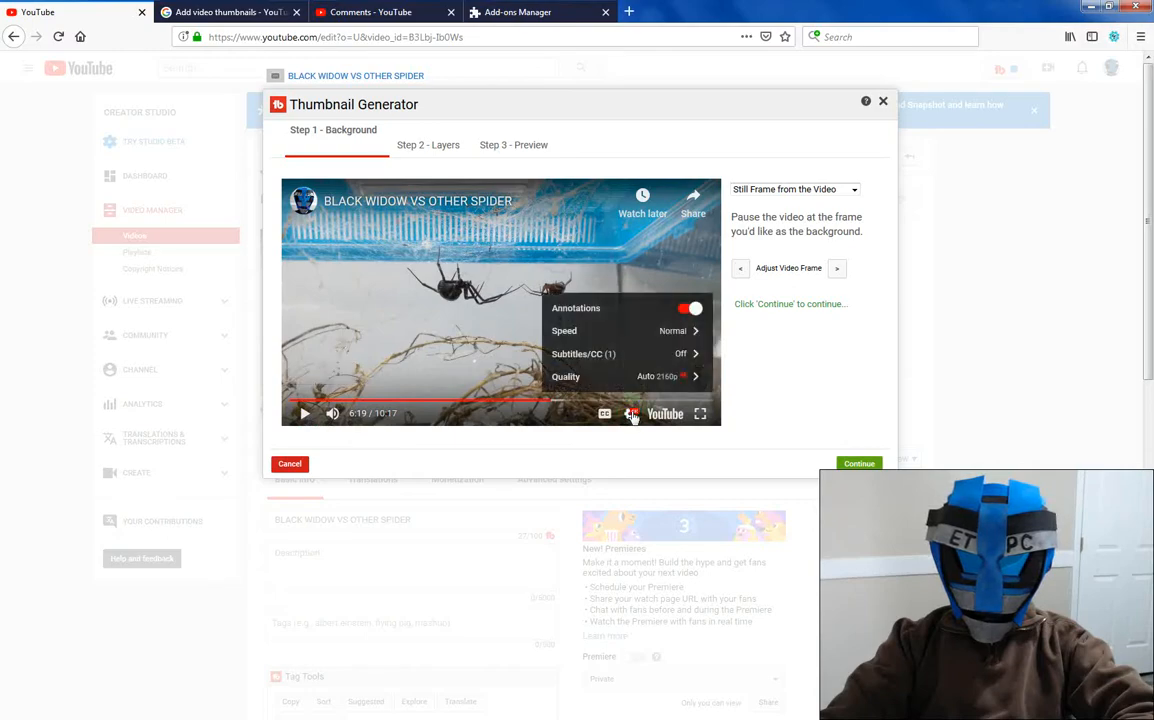
{"action": "left_click", "coordinate": [693, 378]}
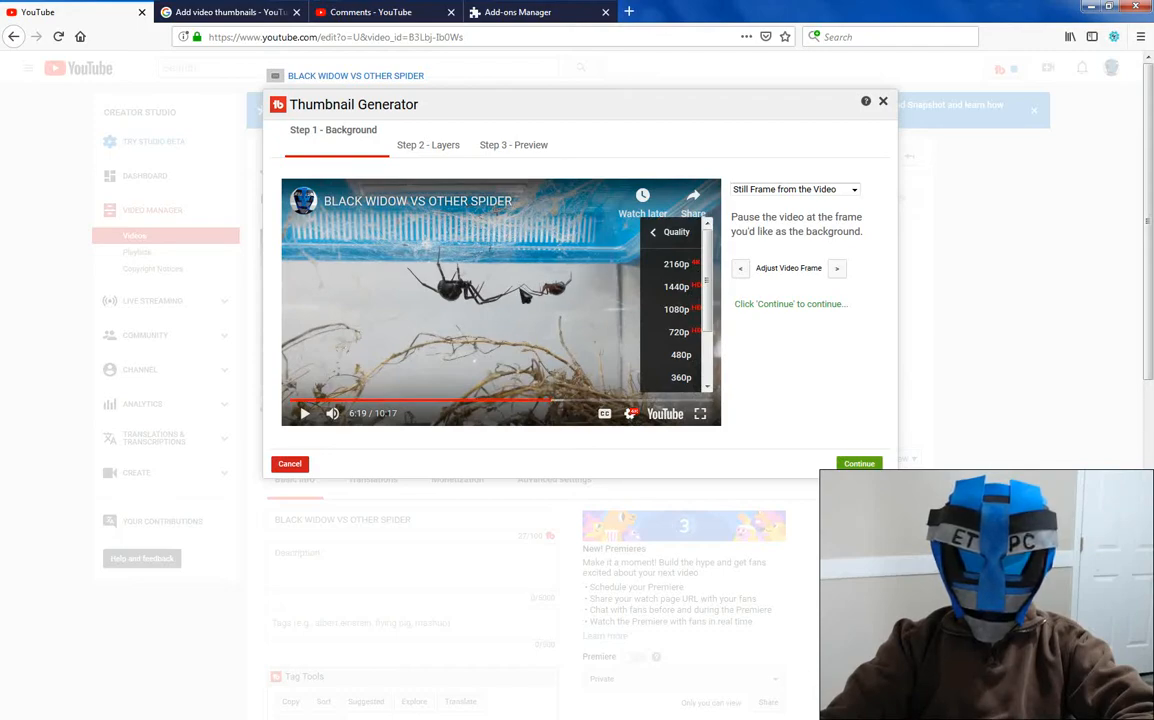
{"action": "left_click", "coordinate": [680, 380]}
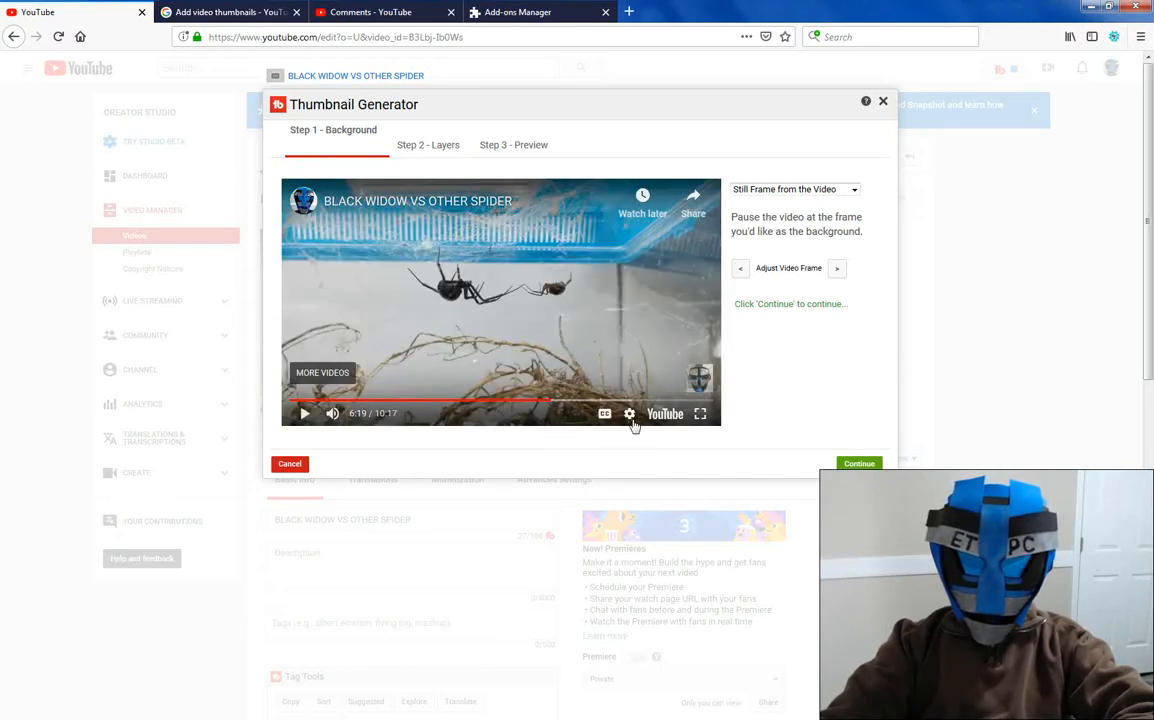
Step: Set the background video's playback quality to 2160p and continue to the layers stage with the paused frame
{"action": "left_click", "coordinate": [630, 415]}
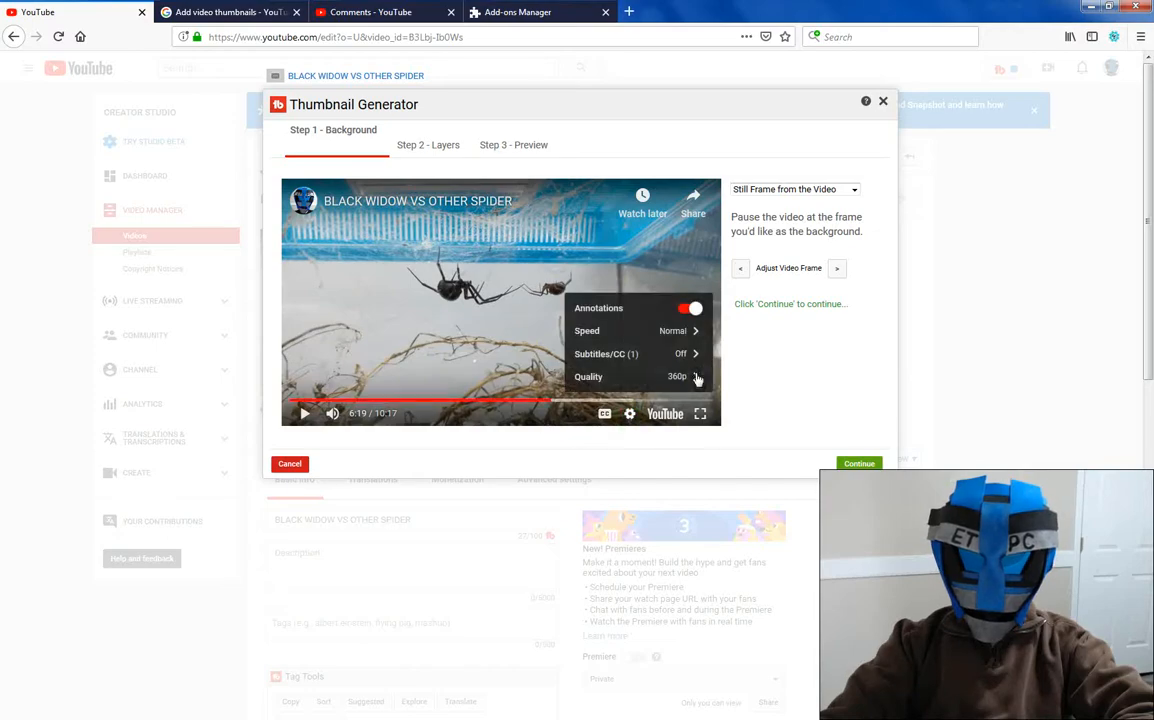
{"action": "left_click", "coordinate": [693, 378]}
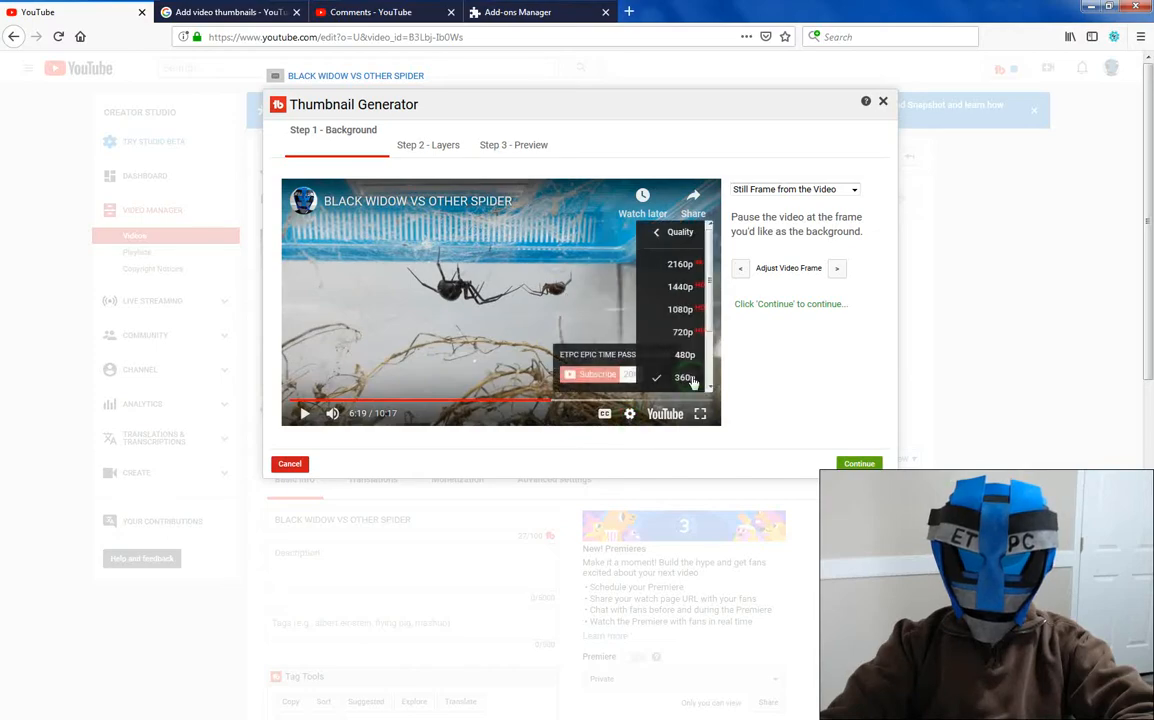
{"action": "left_click", "coordinate": [687, 269]}
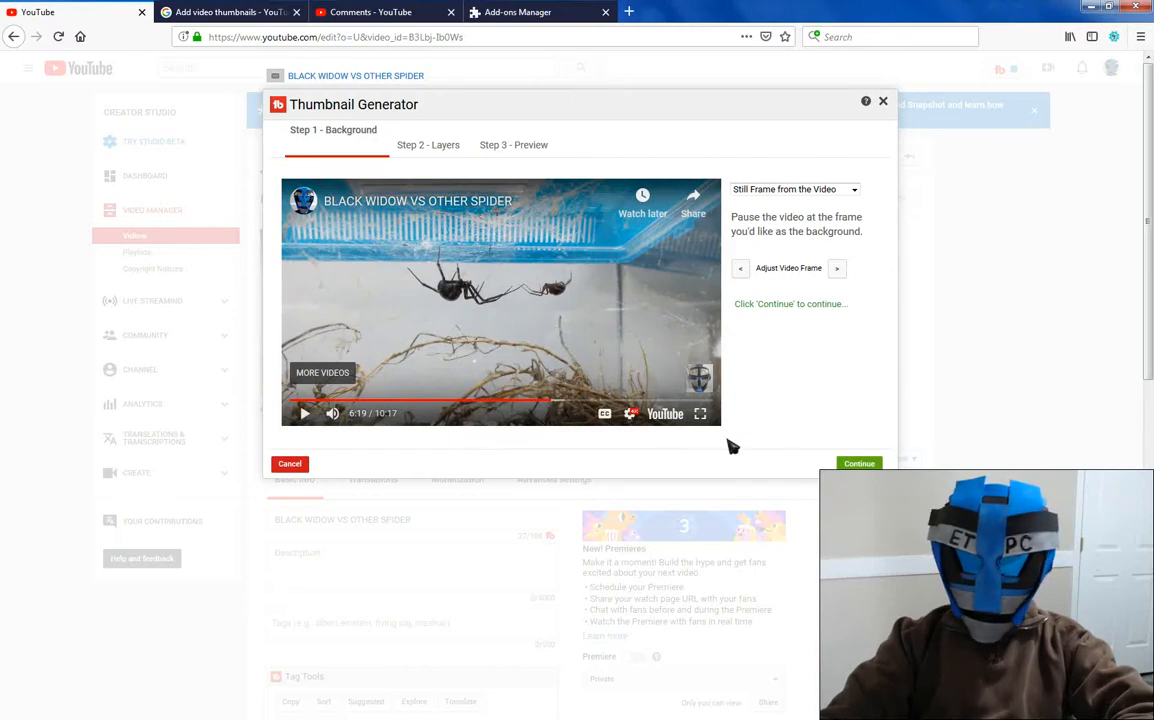
{"action": "left_click", "coordinate": [857, 464]}
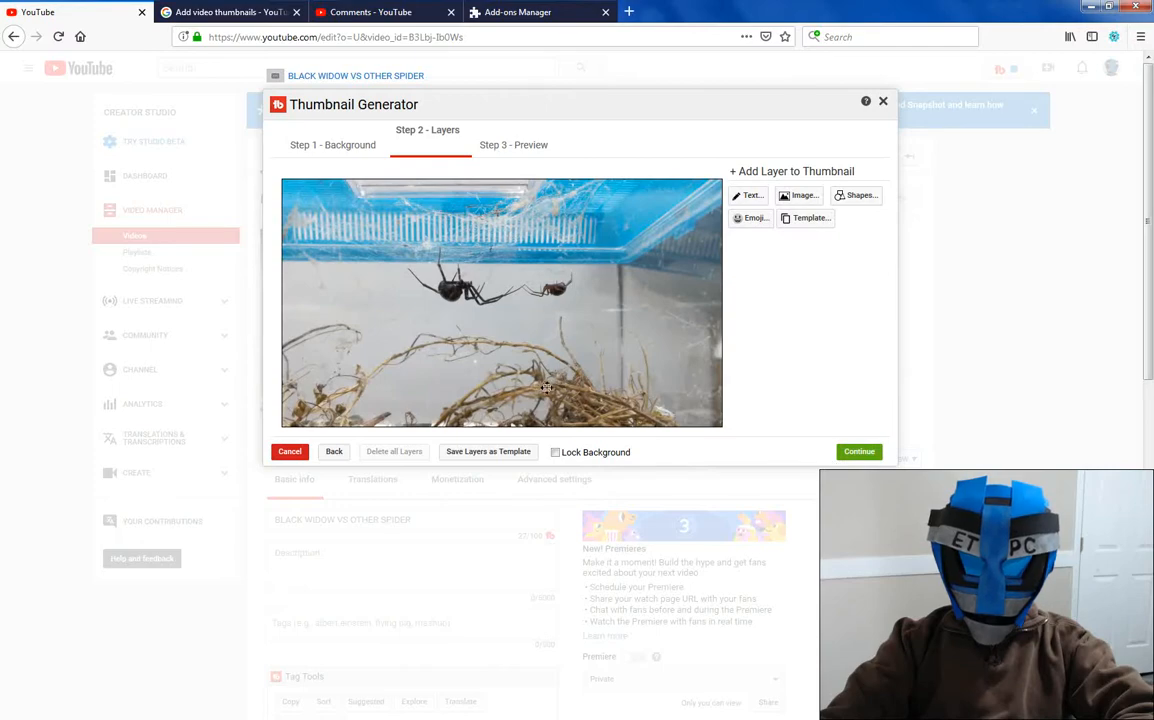
Step: Leave the background unlocked, enlarge the still frame and reposition it so the two spiders fill the thumbnail
{"action": "left_click", "coordinate": [557, 454]}
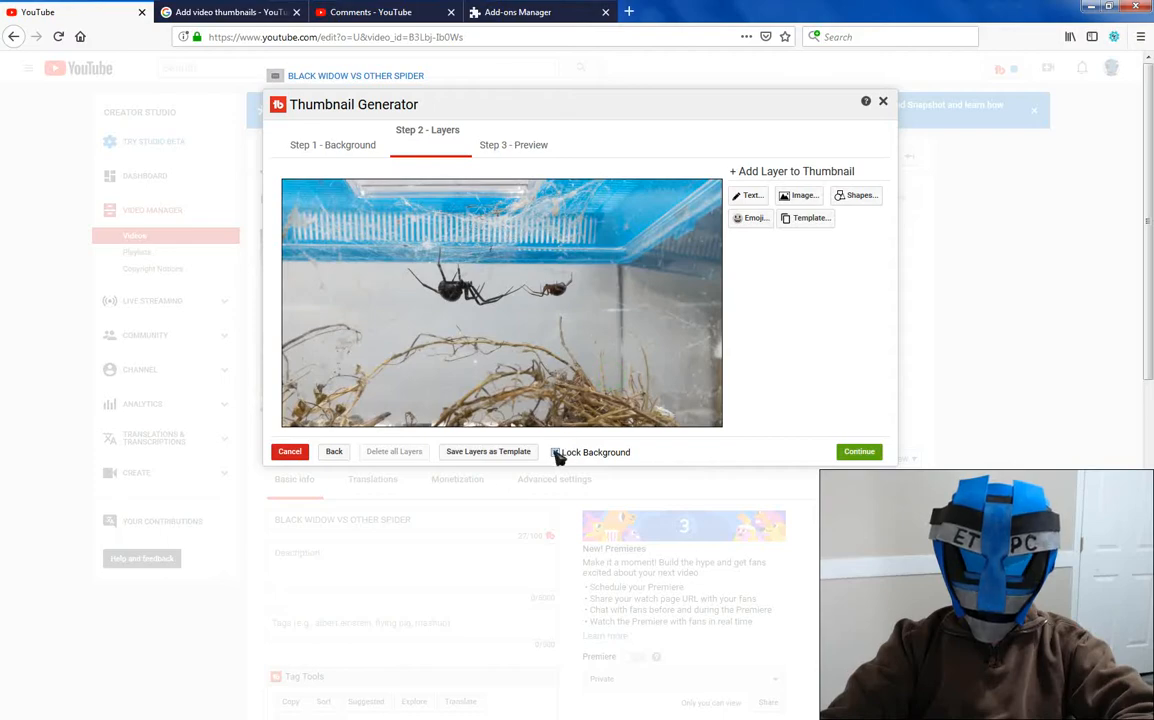
{"action": "left_click", "coordinate": [556, 453]}
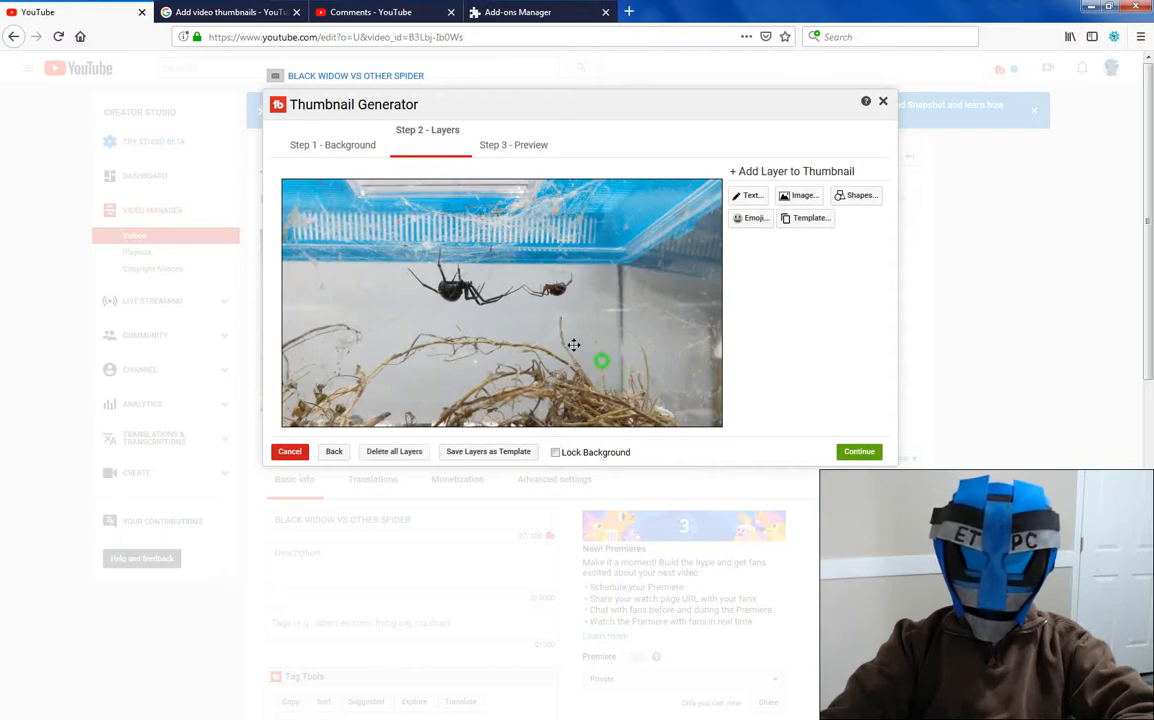
{"action": "left_click_drag", "start_coordinate": [573, 345], "coordinate": [460, 272]}
{"action": "left_click_drag", "start_coordinate": [573, 337], "coordinate": [960, 520]}
{"action": "left_click_drag", "start_coordinate": [631, 368], "coordinate": [576, 378]}
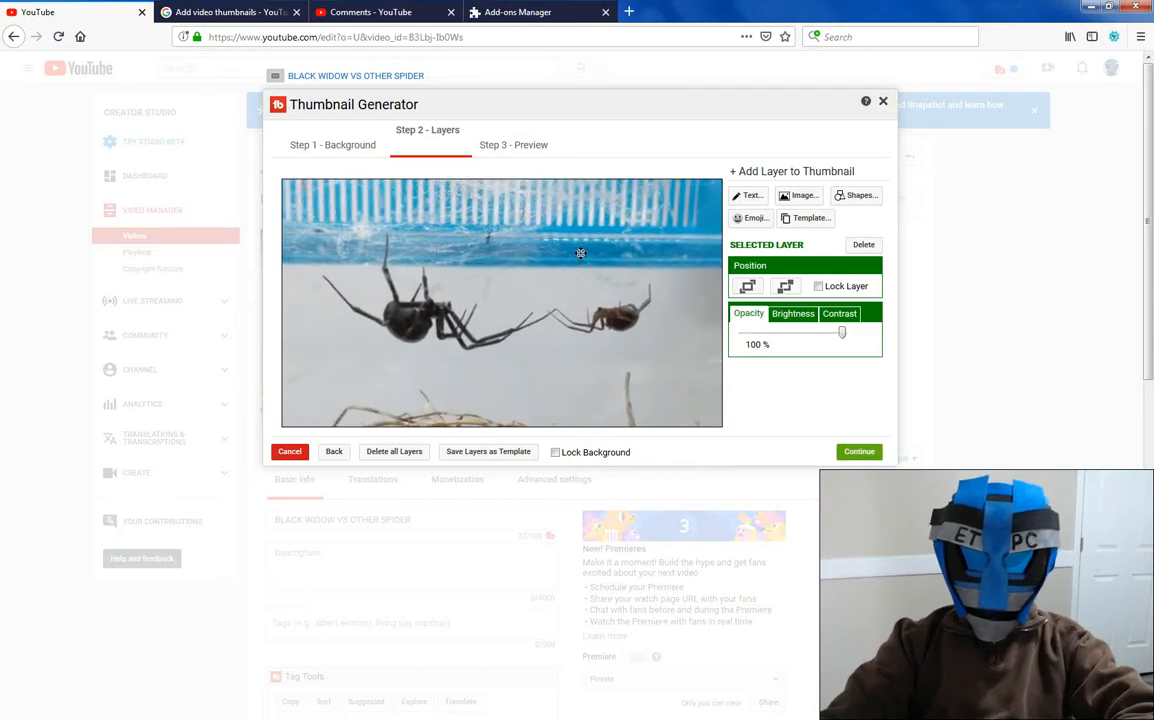
Step: Flip the enlarged background frame upside down and reposition it so both spiders sit above the blue rim
{"action": "left_click_drag", "start_coordinate": [578, 248], "coordinate": [573, 355]}
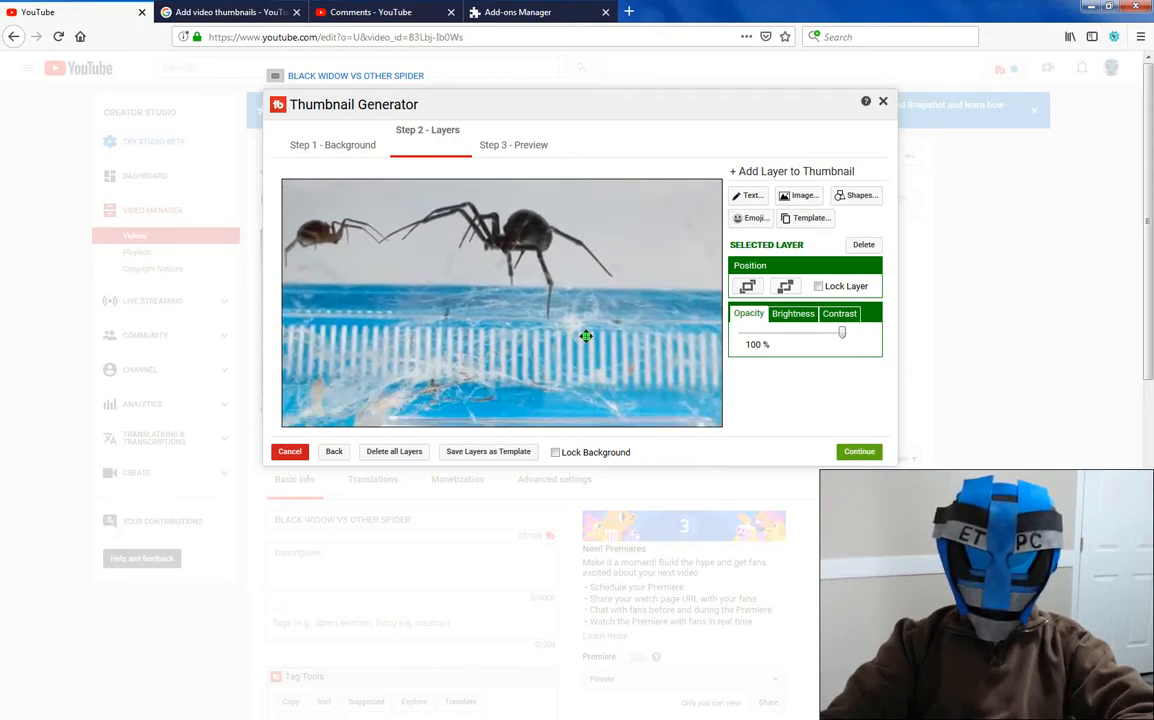
{"action": "left_click_drag", "start_coordinate": [562, 295], "coordinate": [490, 303]}
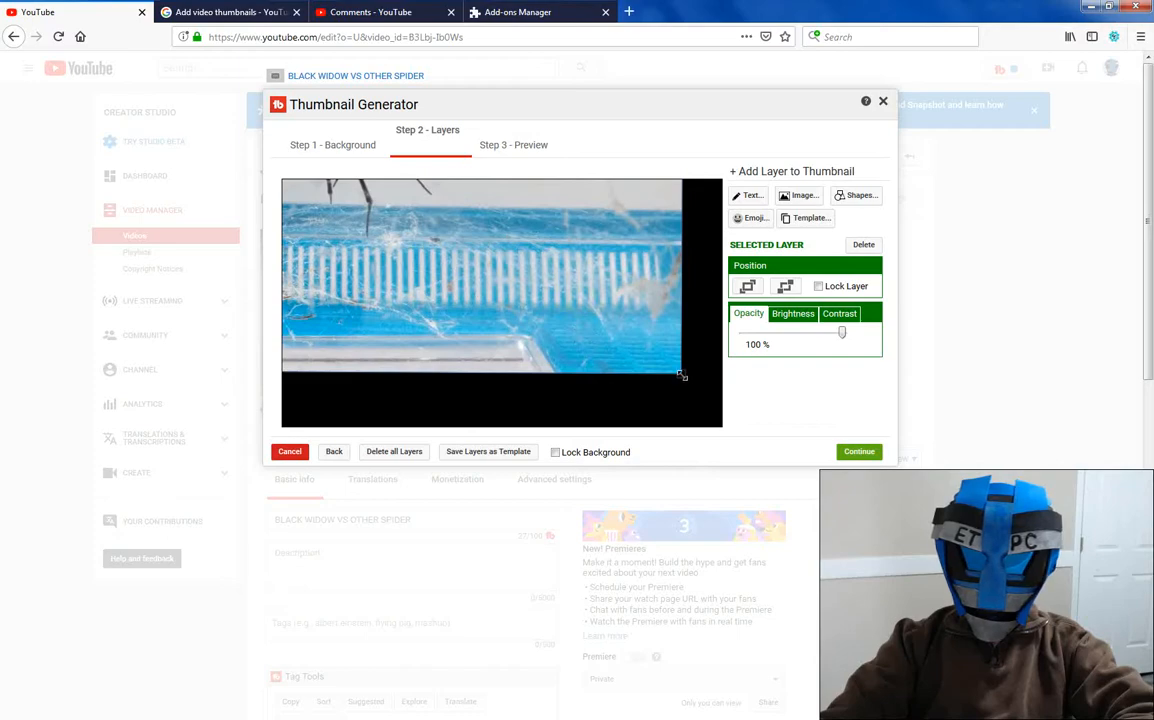
{"action": "left_click_drag", "start_coordinate": [681, 375], "coordinate": [785, 427]}
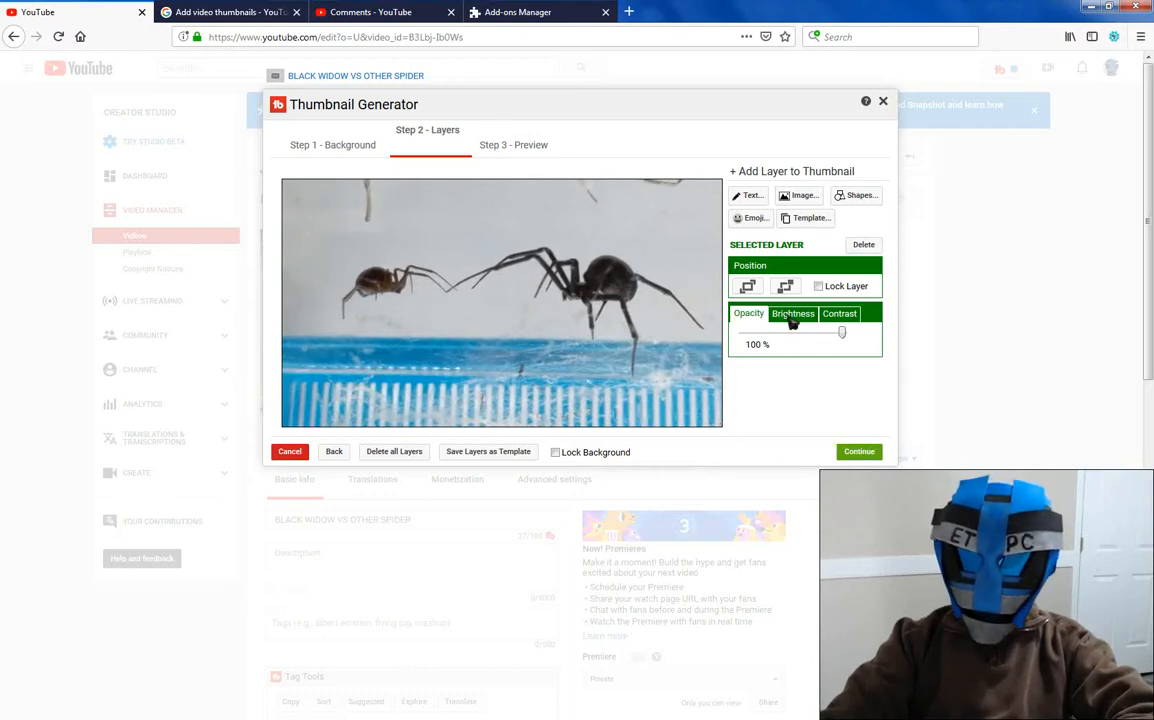
Step: Look over the text and shape layer options, preview the thumbnail among YouTube results, and return to the layers
{"action": "left_click", "coordinate": [745, 197]}
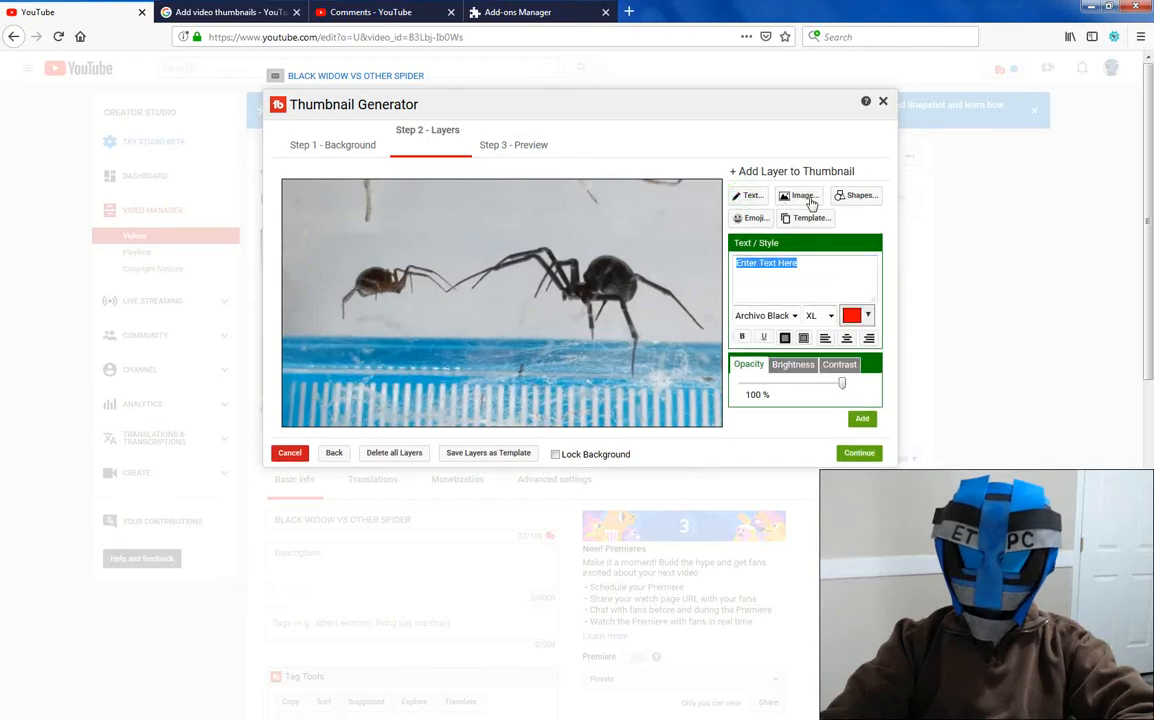
{"action": "left_click", "coordinate": [847, 198]}
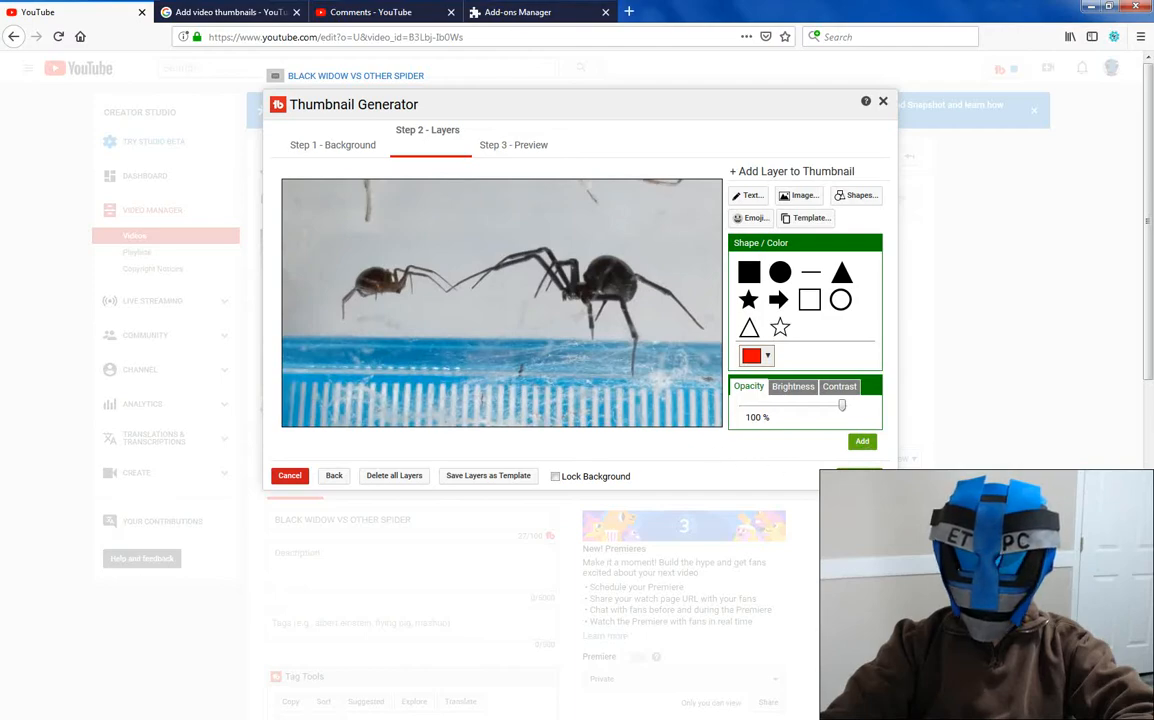
{"action": "left_click", "coordinate": [859, 476]}
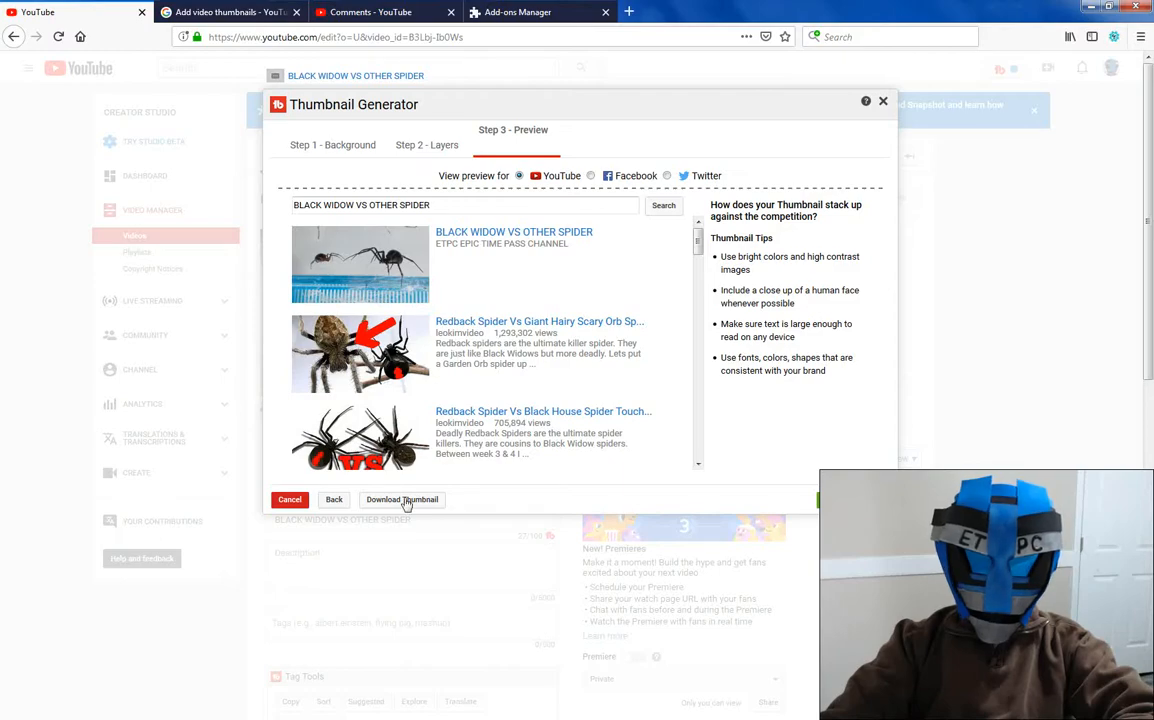
{"action": "left_click", "coordinate": [334, 499]}
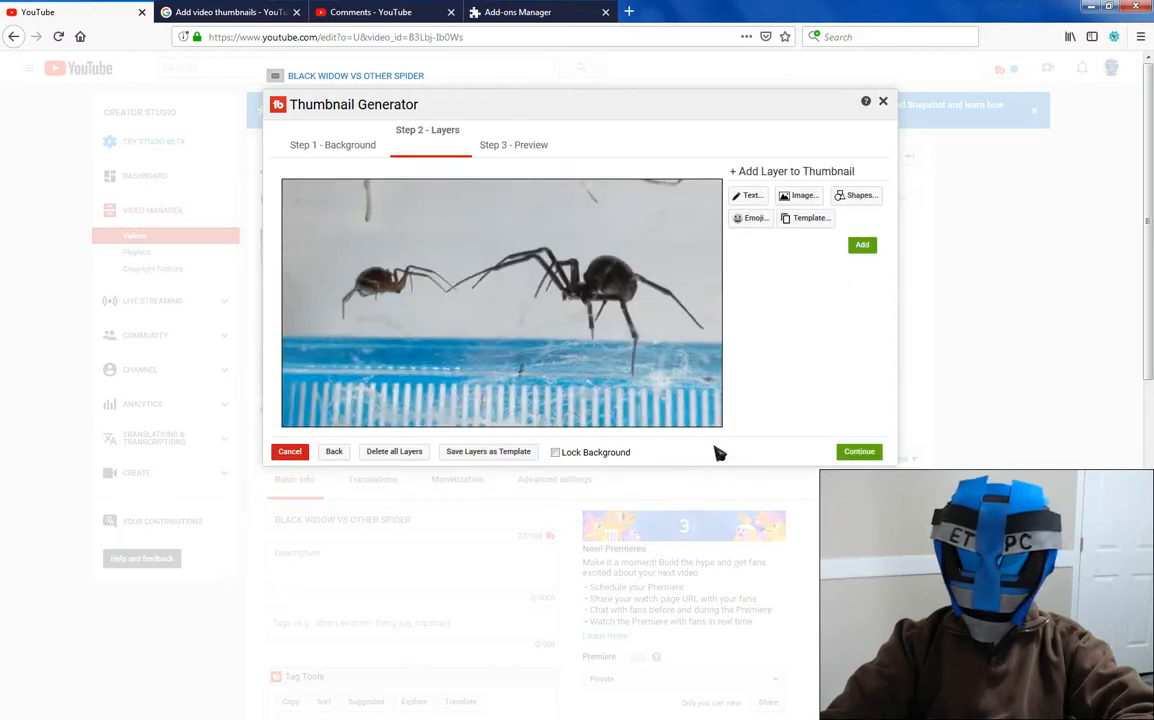
Step: Enlarge the flipped background frame slightly more and reposition it so the two spiders span the thumbnail's width
{"action": "left_click", "coordinate": [685, 381]}
{"action": "left_click_drag", "start_coordinate": [685, 381], "coordinate": [300, 205]}
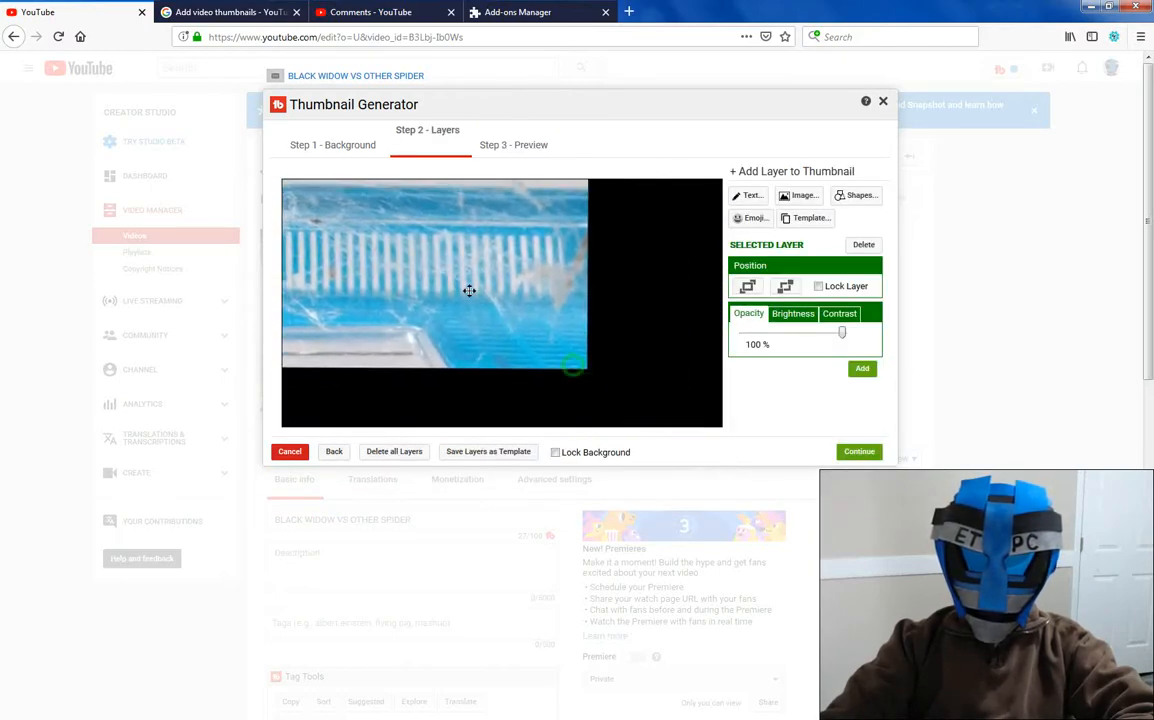
{"action": "left_click_drag", "start_coordinate": [578, 363], "coordinate": [769, 438]}
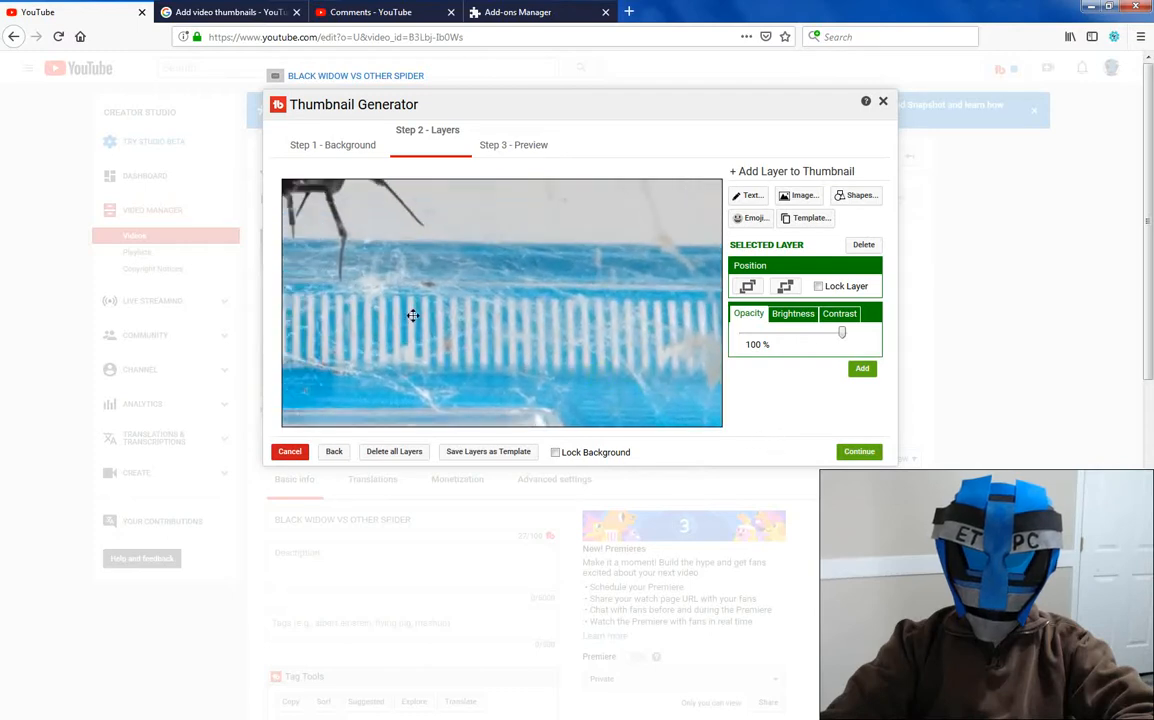
{"action": "left_click_drag", "start_coordinate": [412, 316], "coordinate": [727, 436]}
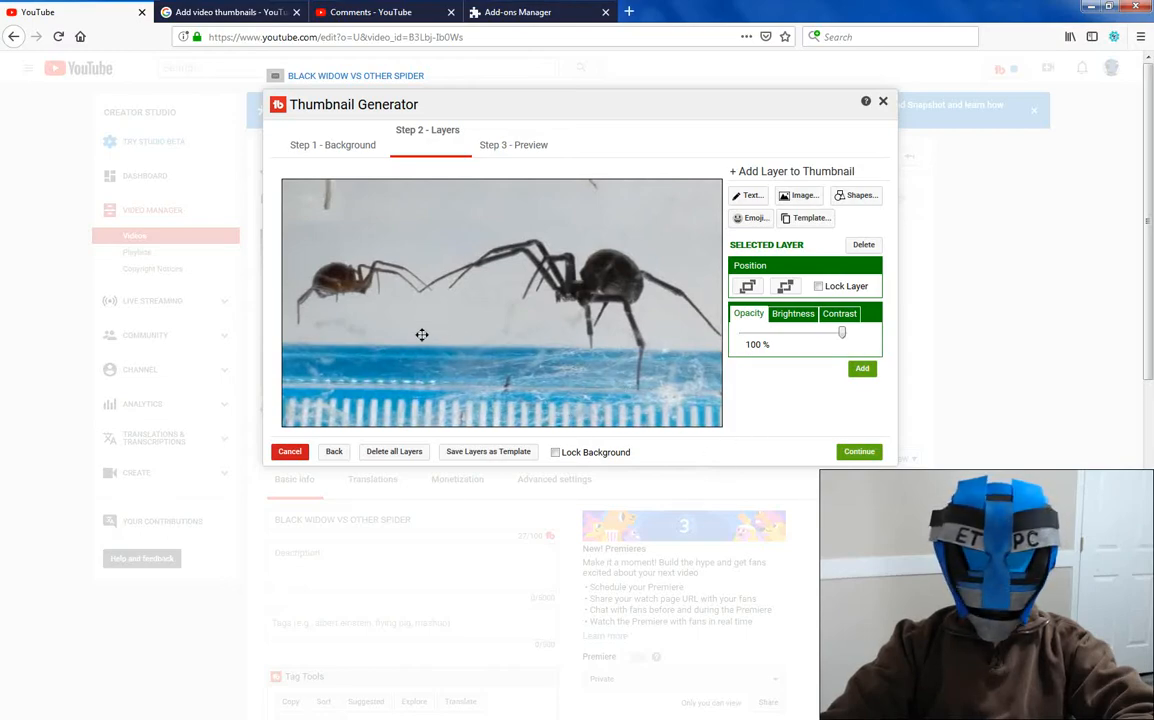
Step: Continue to the preview and publish the finished thumbnail to the video
{"action": "left_click", "coordinate": [861, 452]}
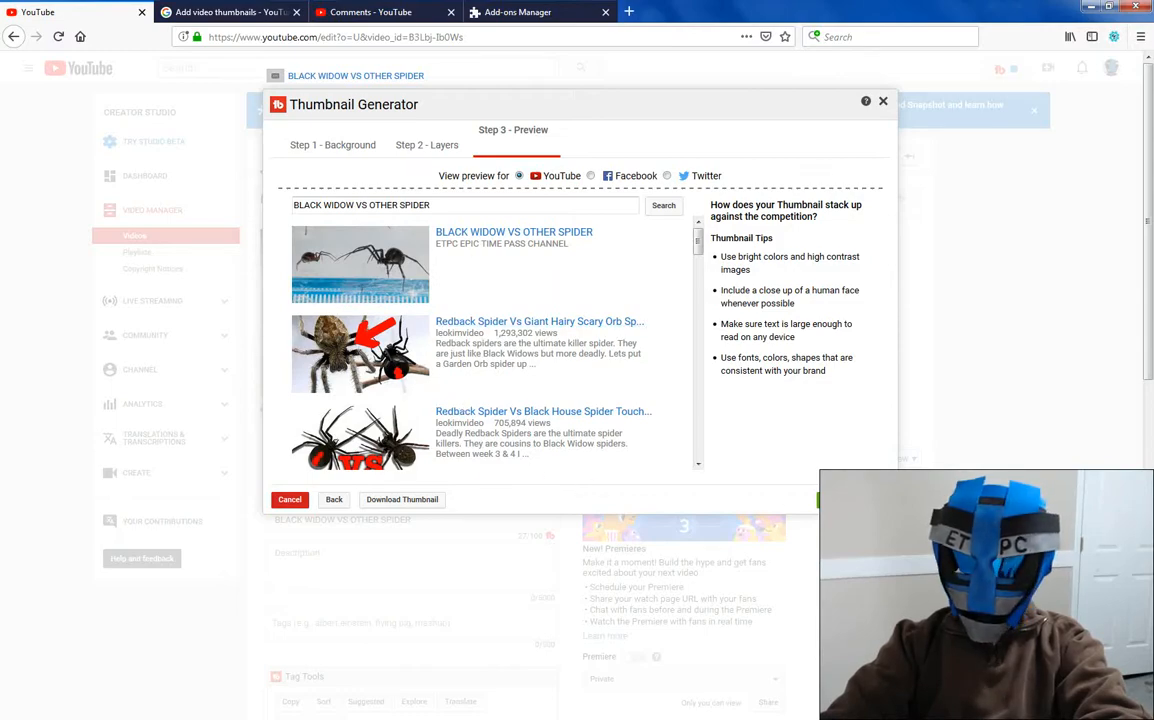
{"action": "left_click", "coordinate": [852, 499]}
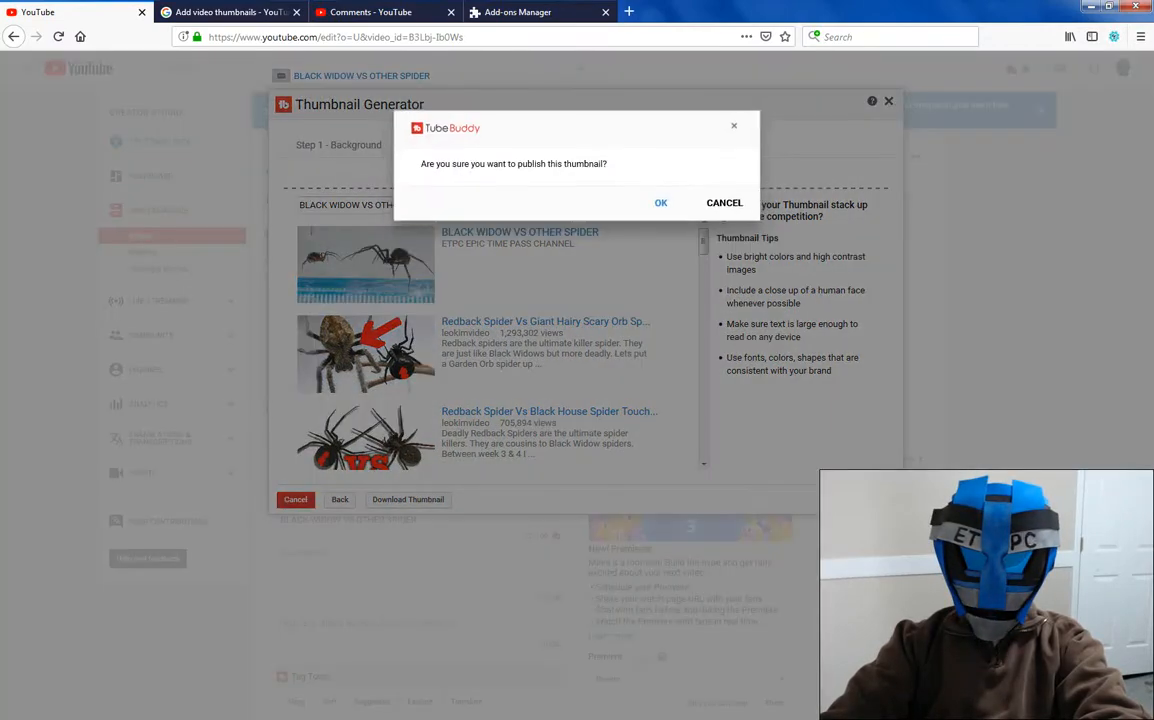
{"action": "left_click", "coordinate": [664, 207]}
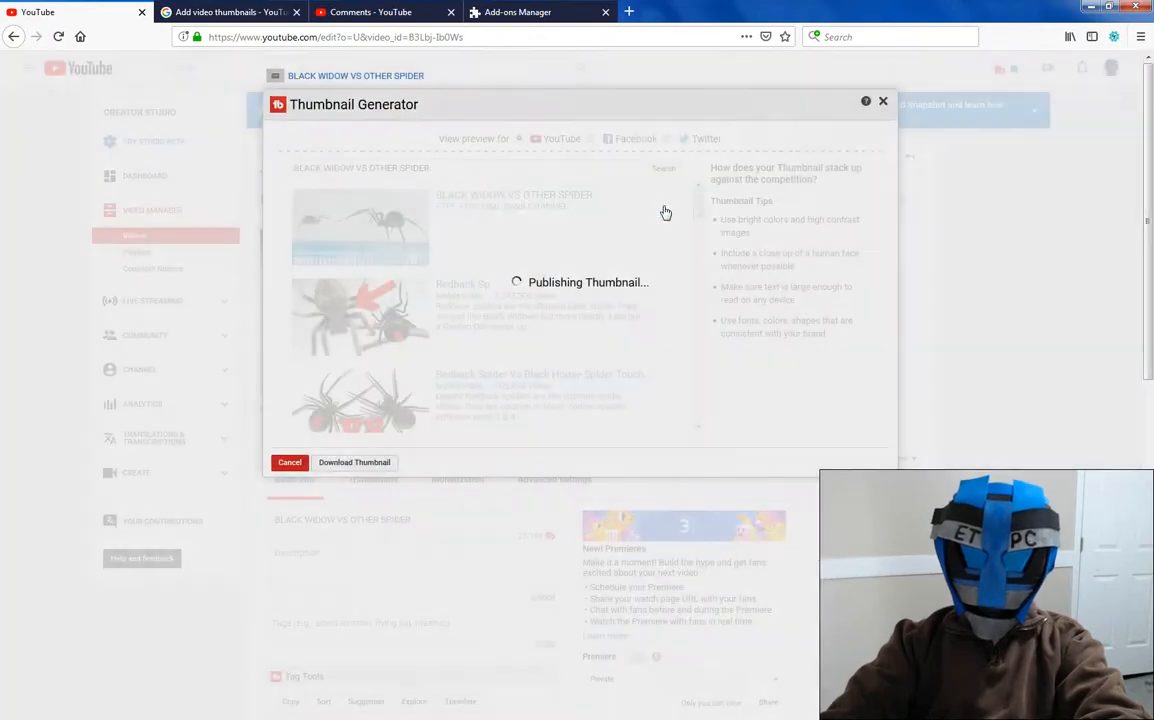